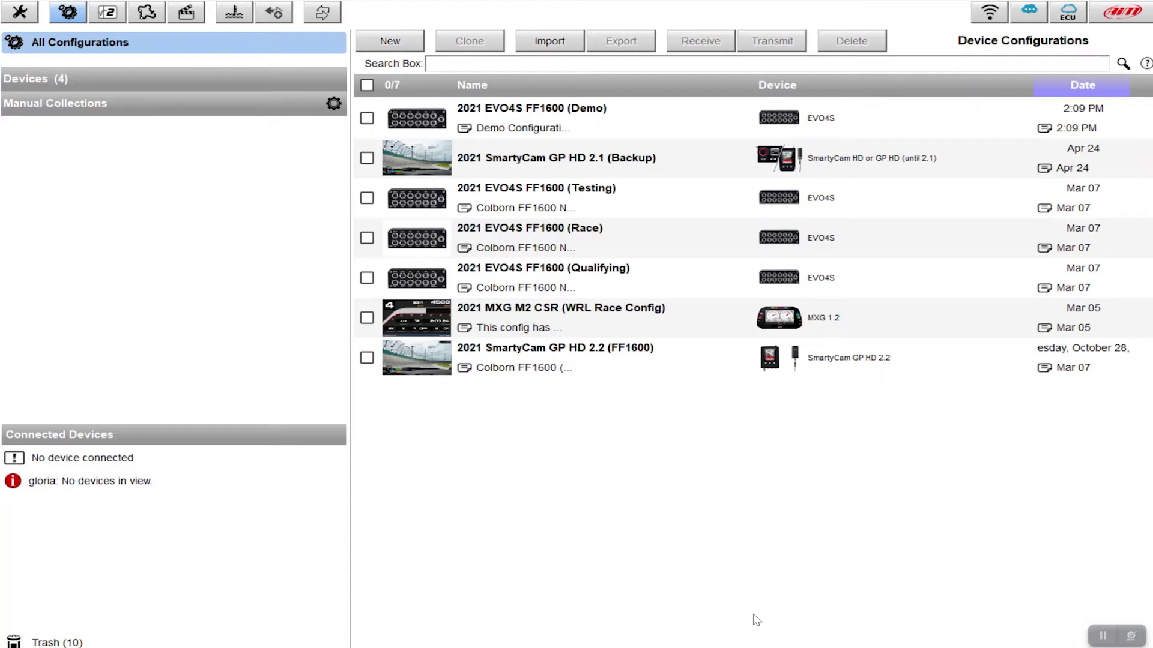
Open the 2021 EVO4S FF1600 (Demo) configuration and start a new Bias with Thresholds math channel.
double_click(548, 117)
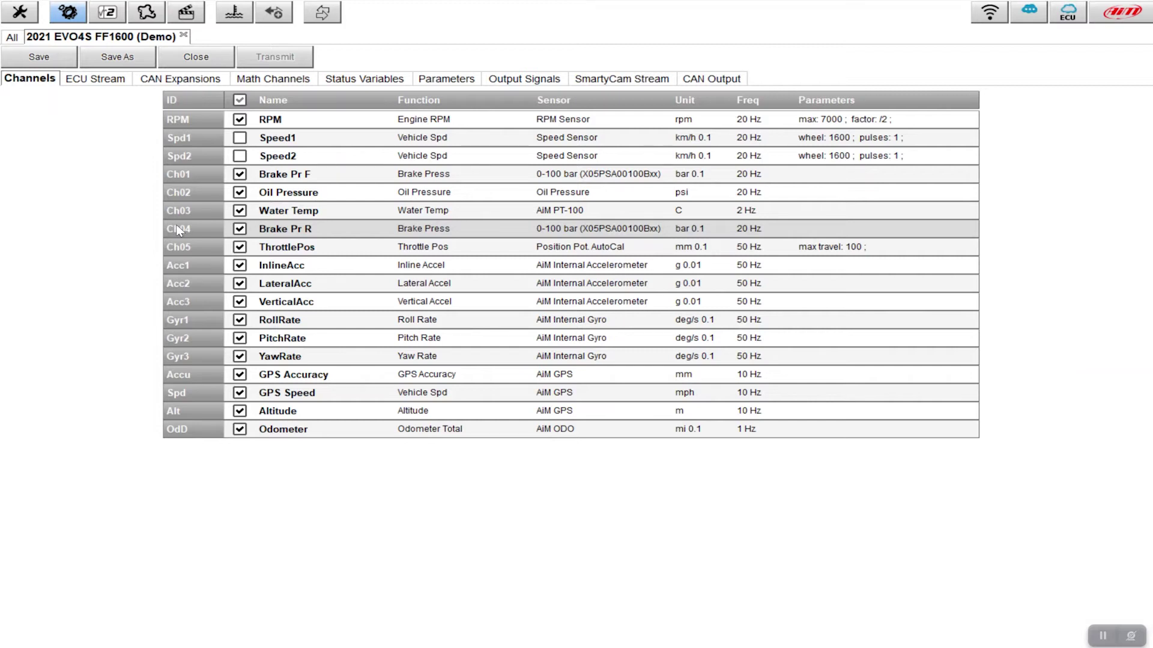
left_click(275, 81)
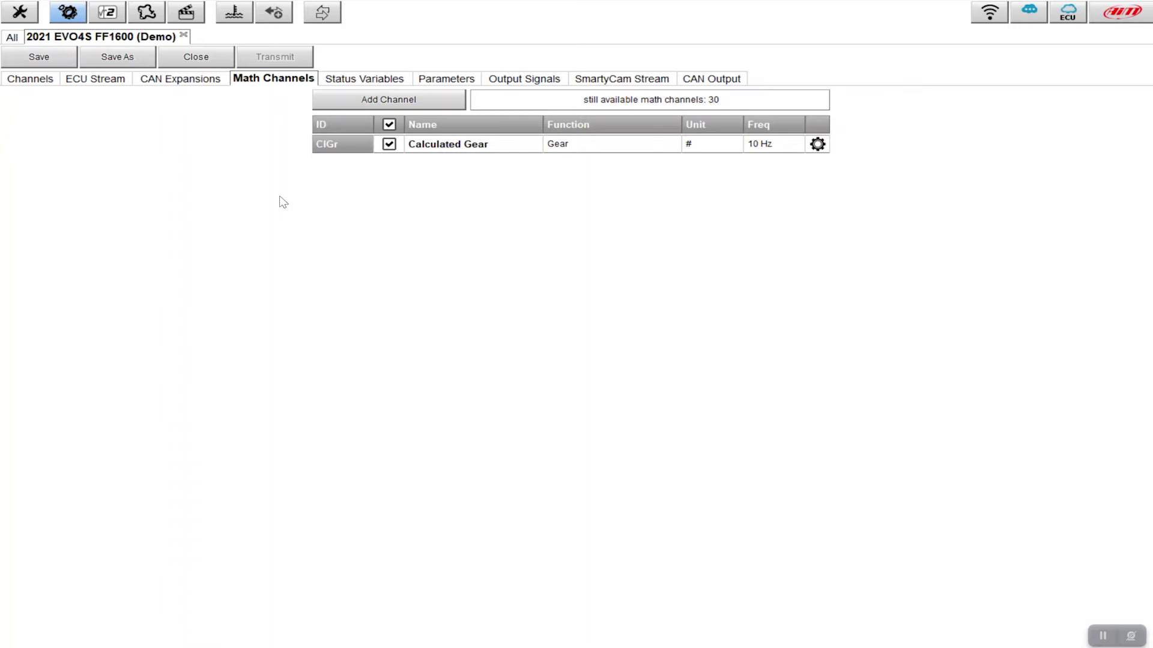
left_click(417, 108)
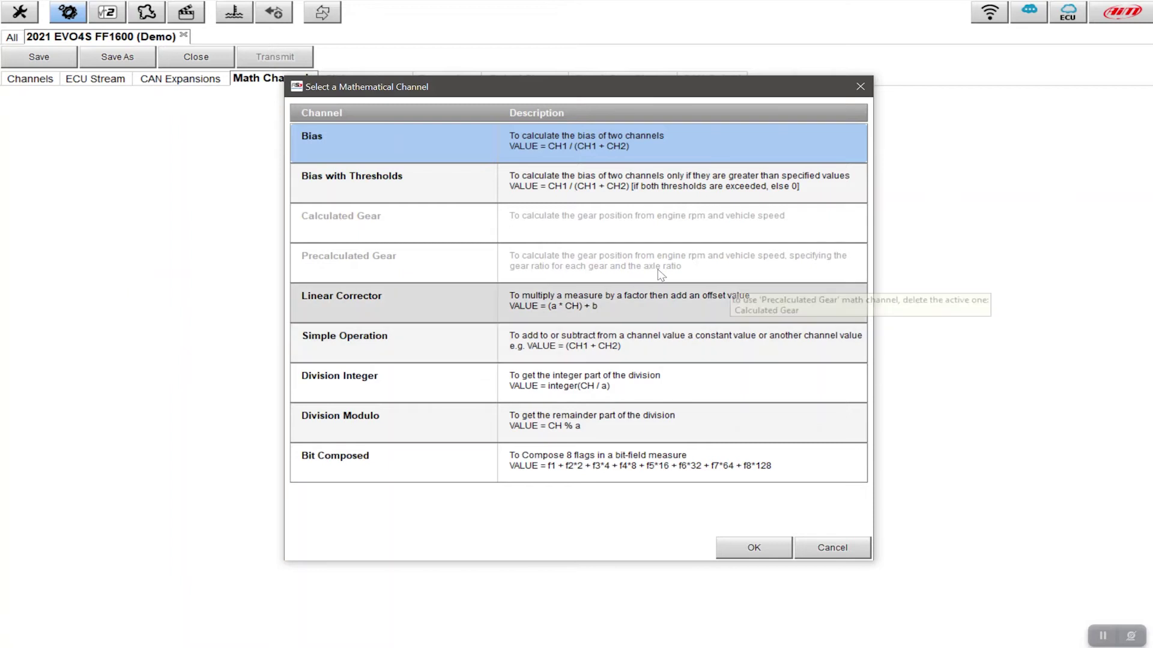
left_click(575, 187)
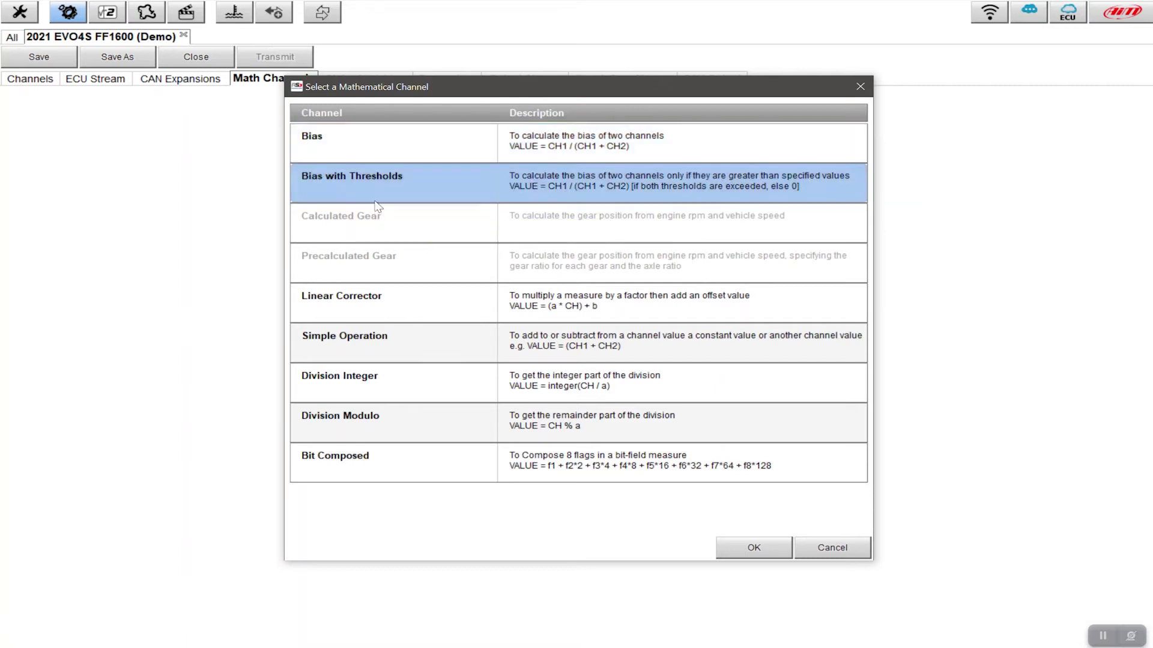
left_click(772, 551)
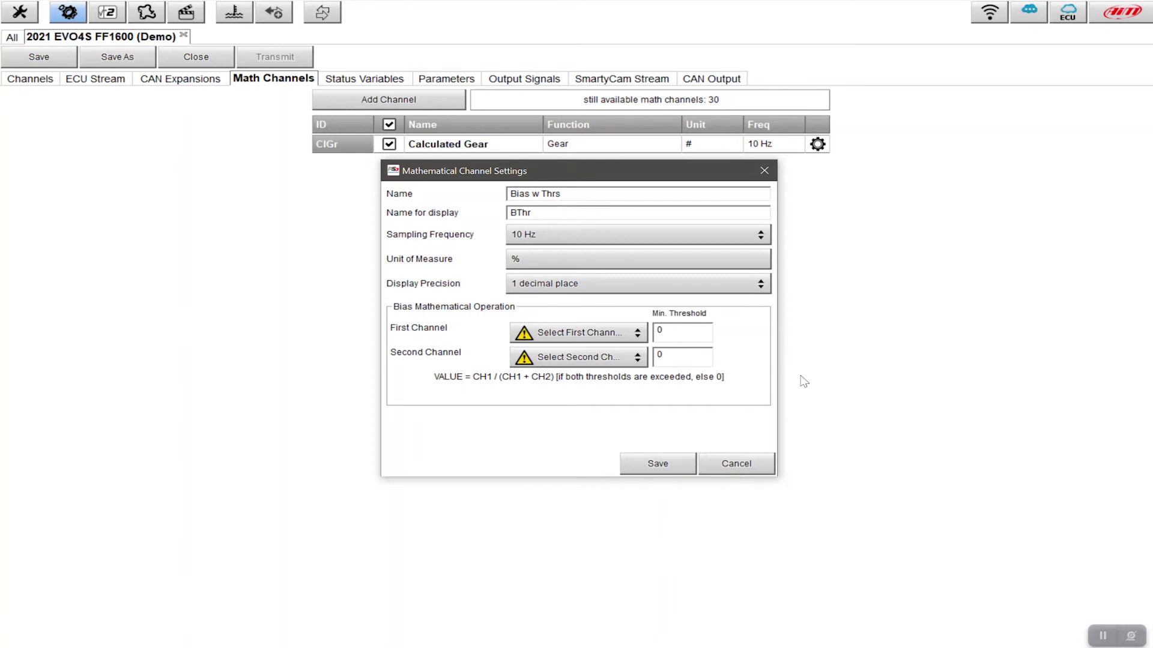
Name the math channel Brake Bias with display name Bias, and set its display precision to 1 decimal place.
left_click_drag(563, 194, 507, 194)
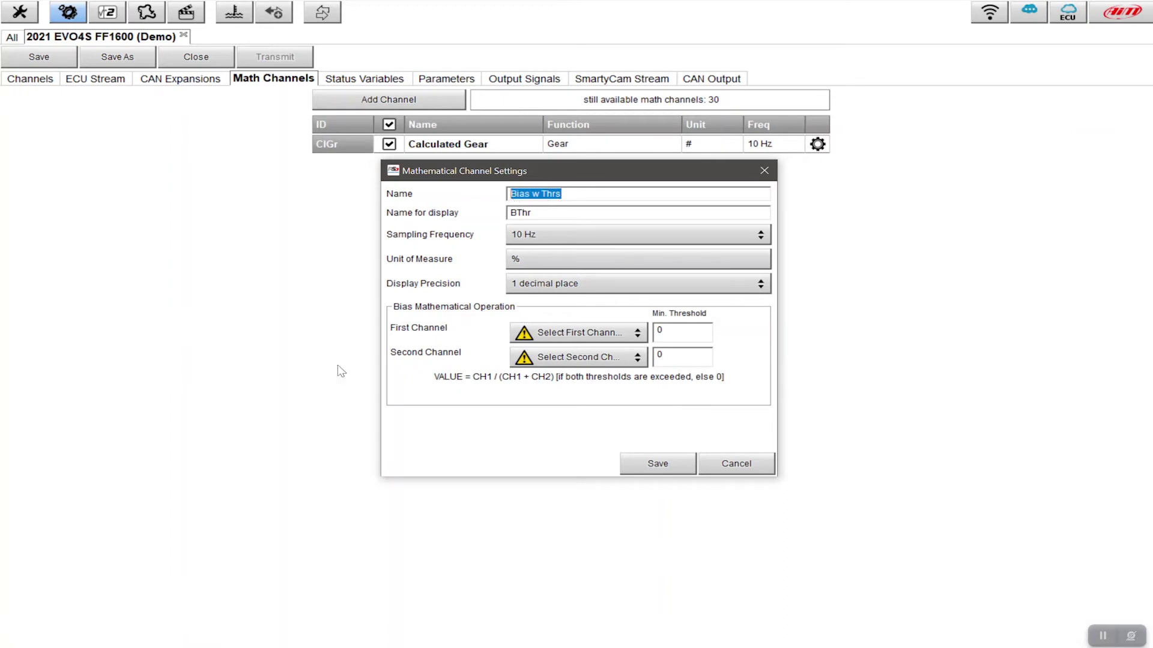
type("Brake Bias")
double_click(545, 213)
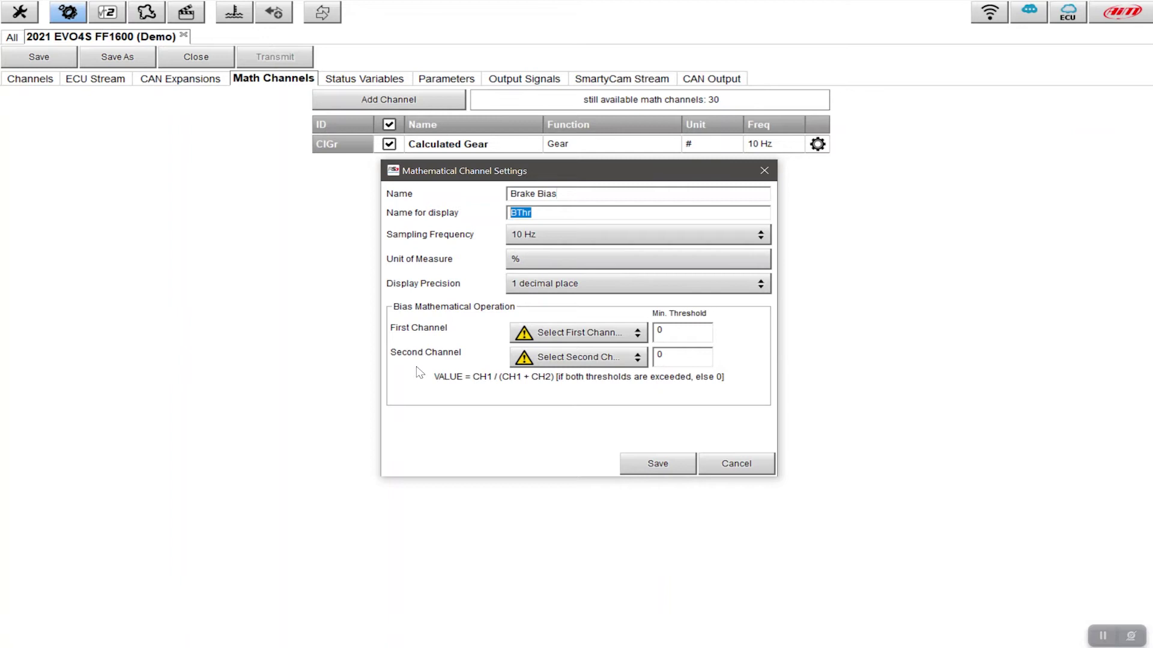
type("Bias")
left_click(664, 290)
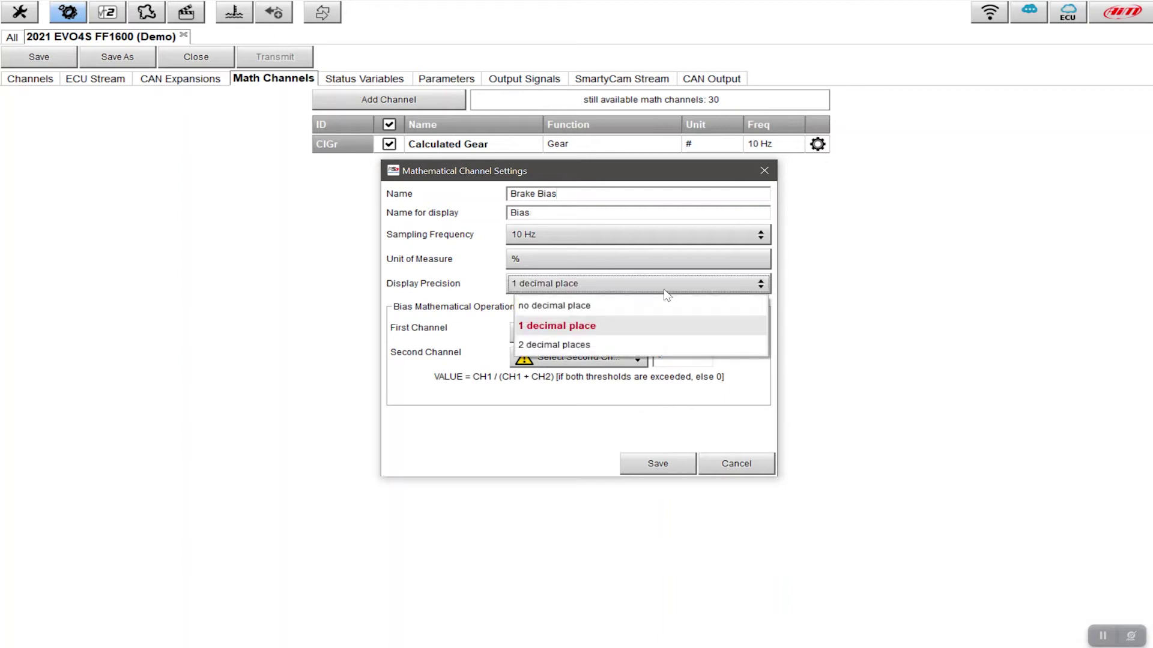
left_click(580, 327)
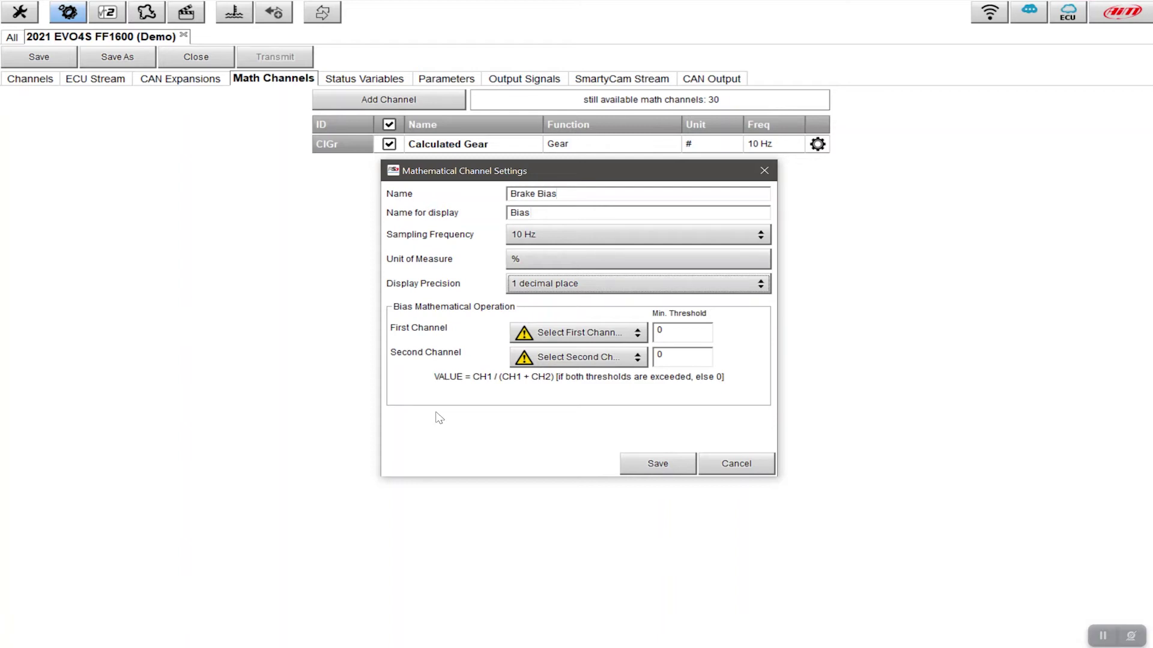
Set the first channel of the bias calculation to Brake Pr F from the A/D Channels source.
left_click(594, 332)
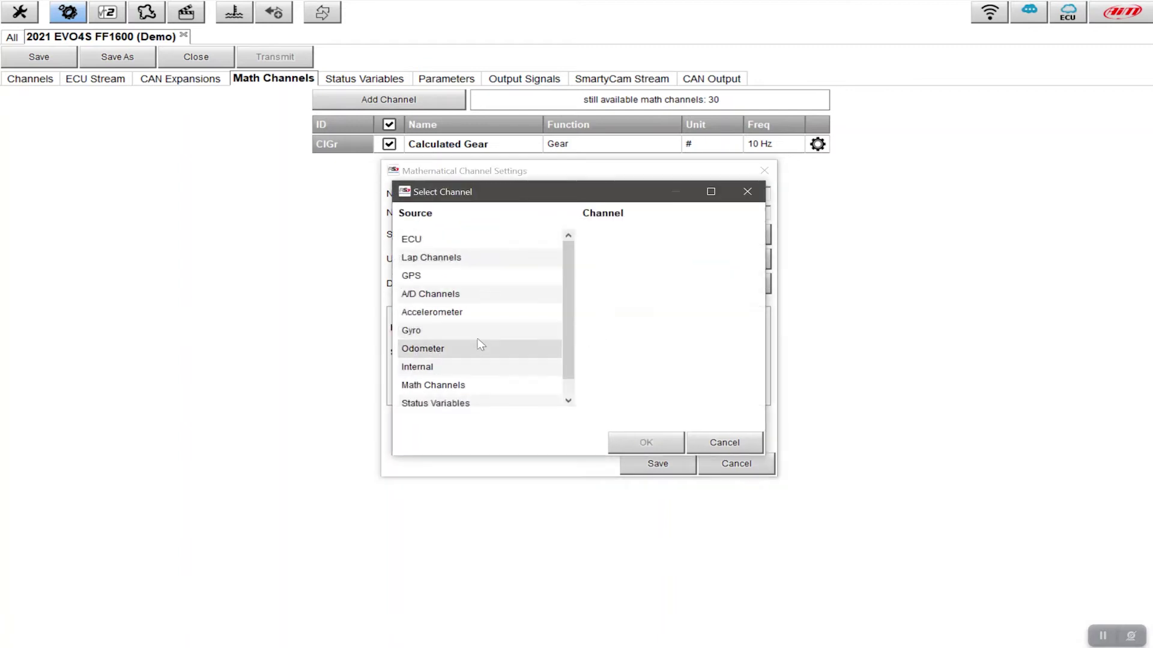
scroll(480, 331, "down", 1)
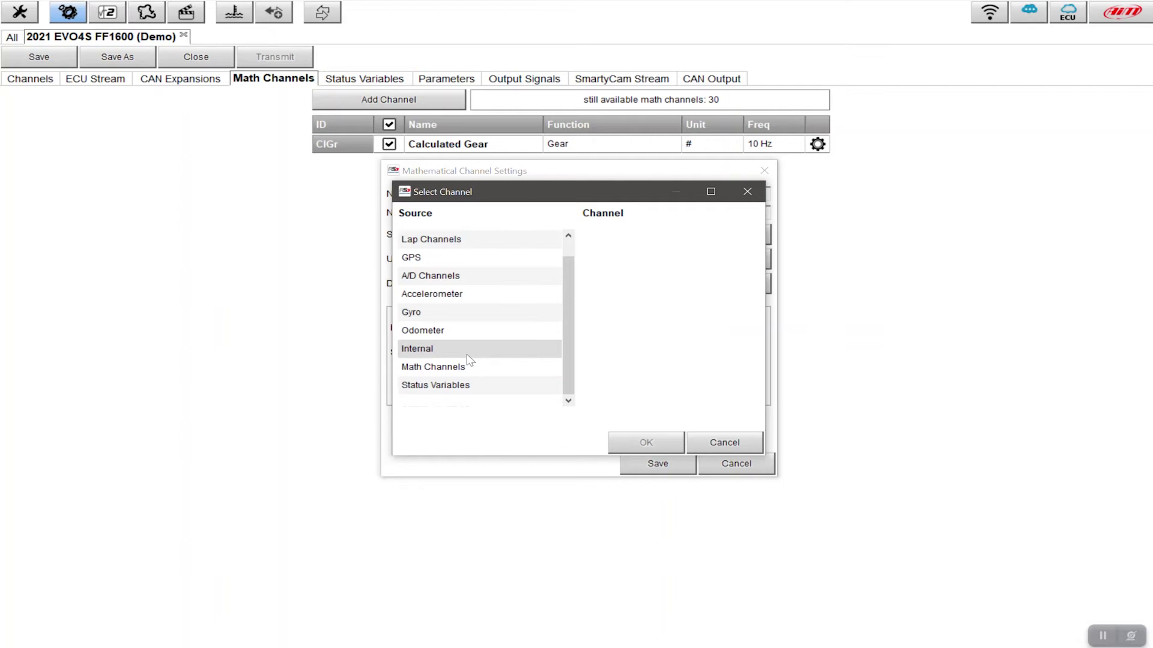
scroll(470, 356, "up", 1)
left_click(447, 294)
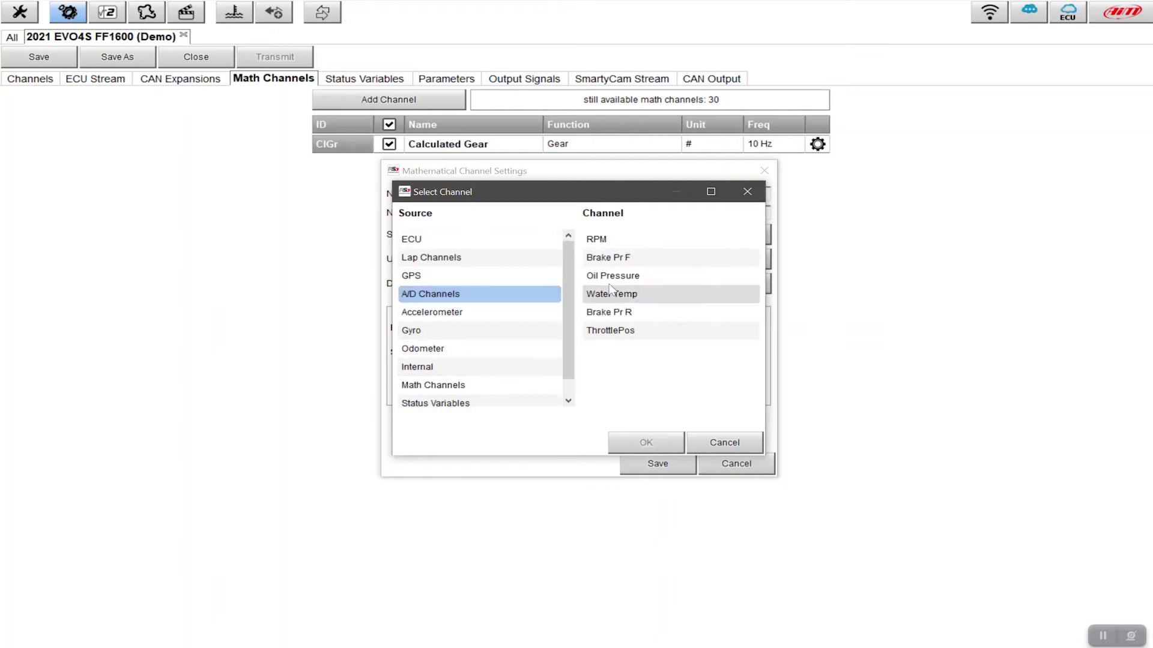
left_click(618, 258)
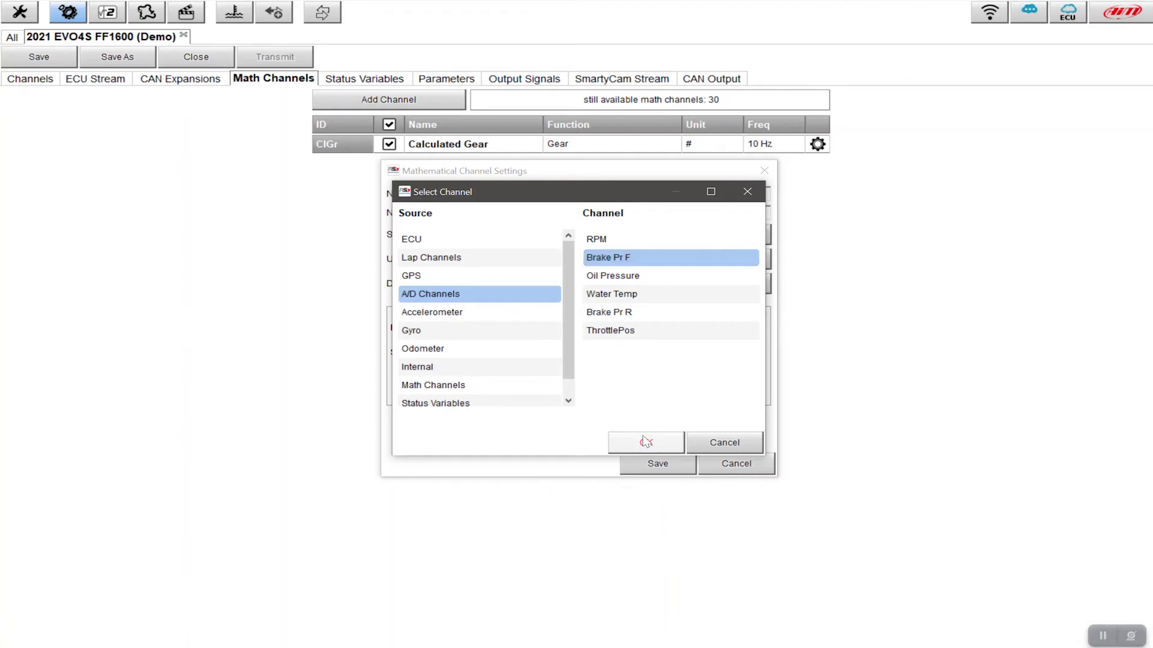
left_click(645, 443)
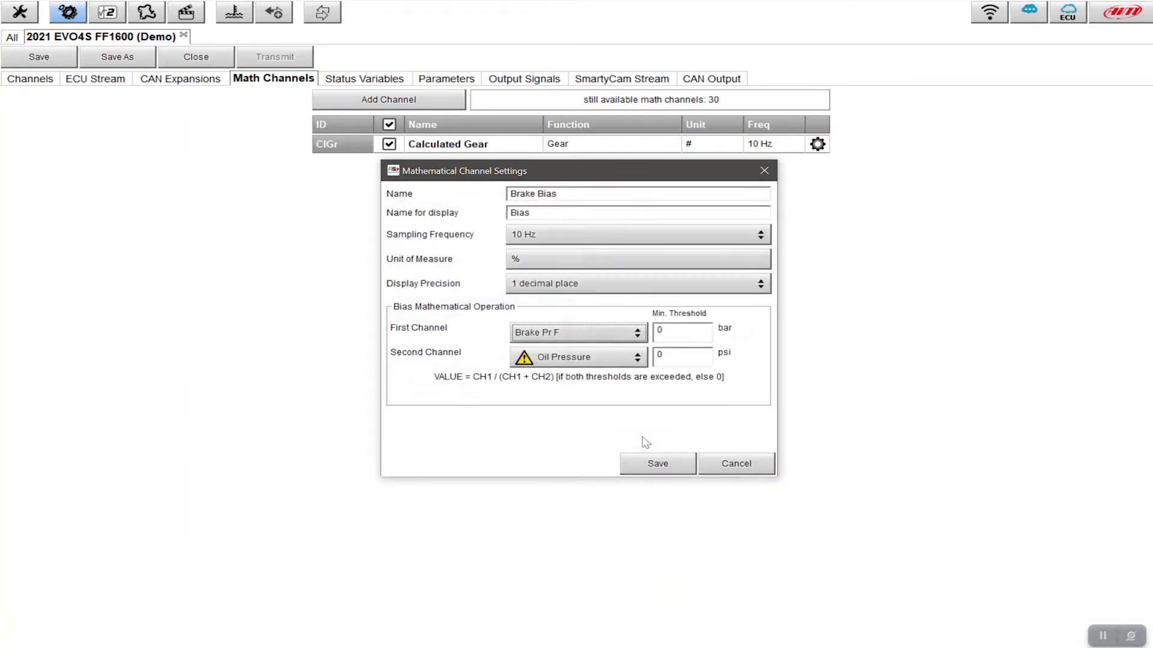
Set the second channel of the bias calculation to Brake Pr R and save the math channel.
left_click(586, 363)
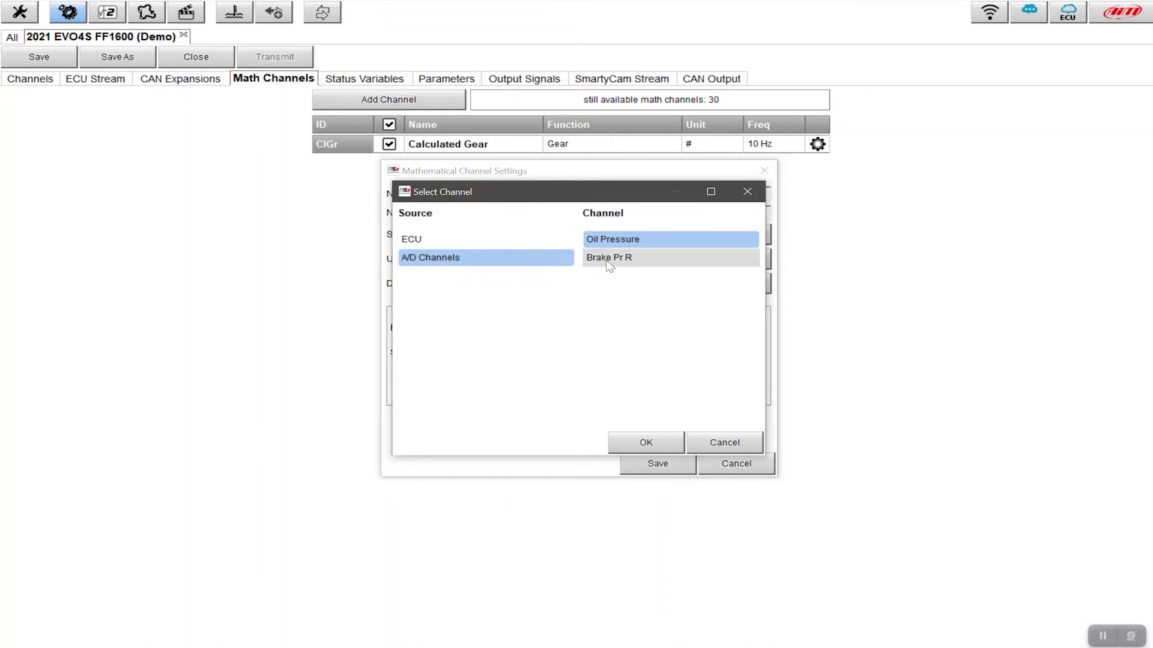
left_click(610, 258)
left_click(646, 444)
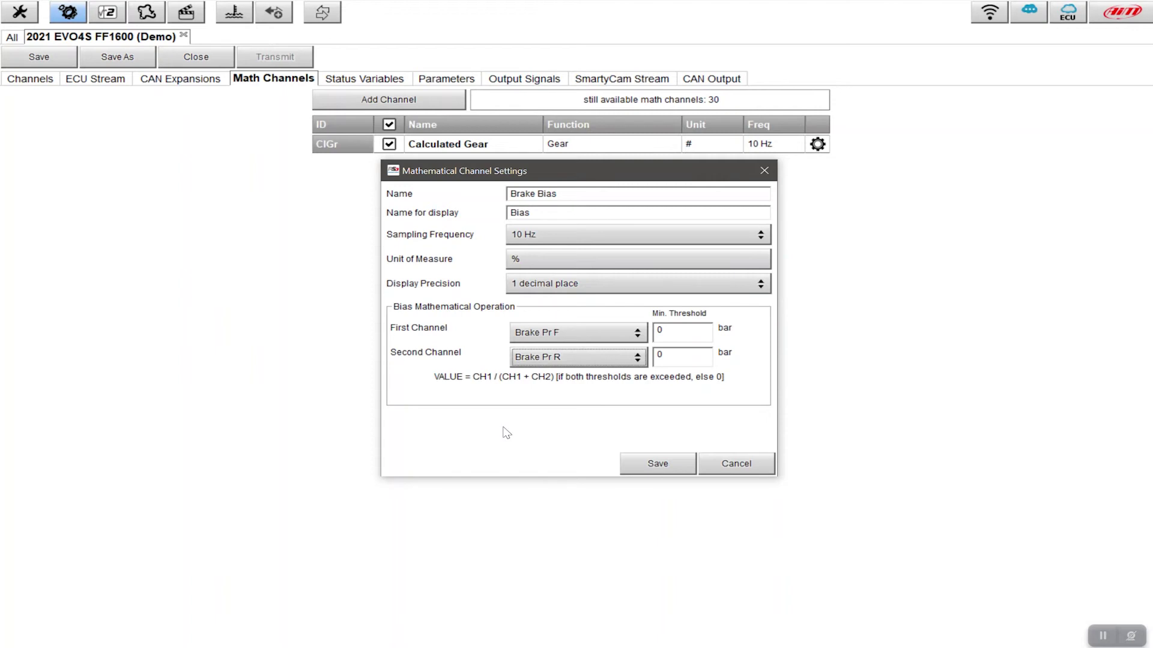
left_click(668, 459)
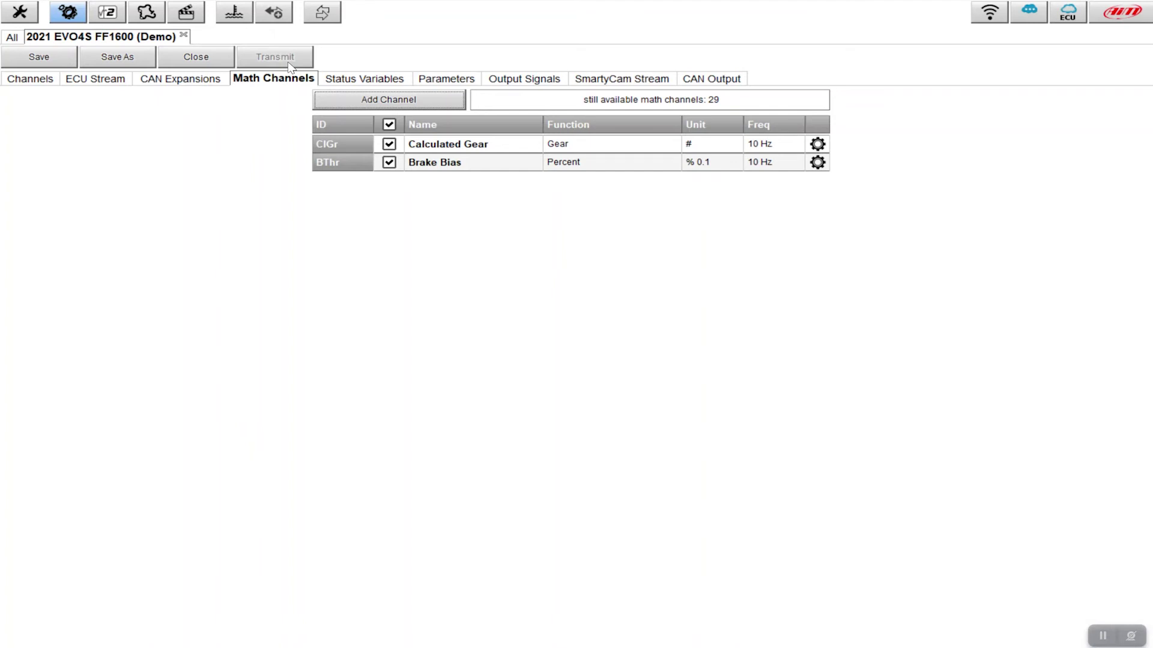
Add a new display page with the three-value P3 layout to the GS CAN expansion.
left_click(200, 78)
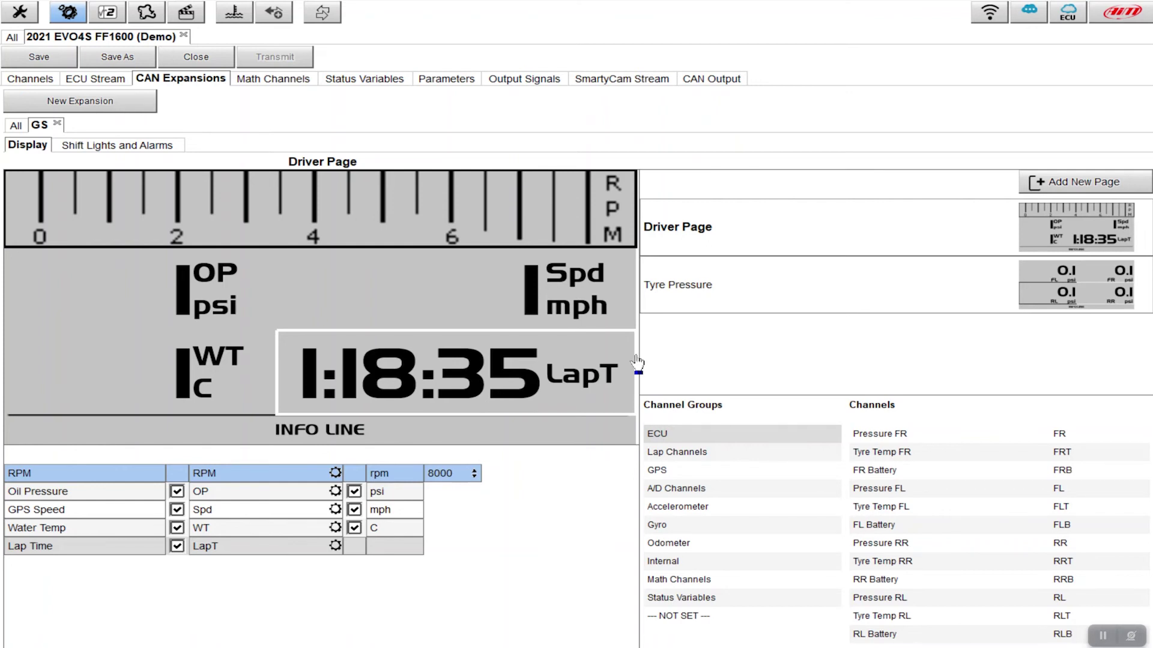
left_click(774, 283)
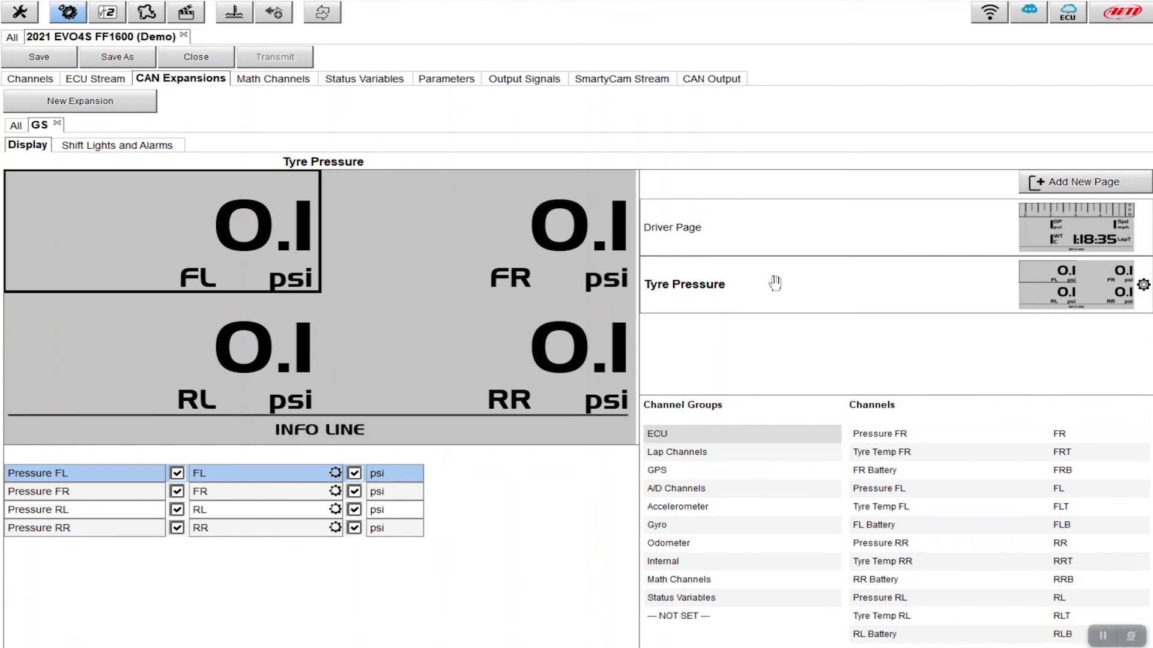
left_click(1078, 182)
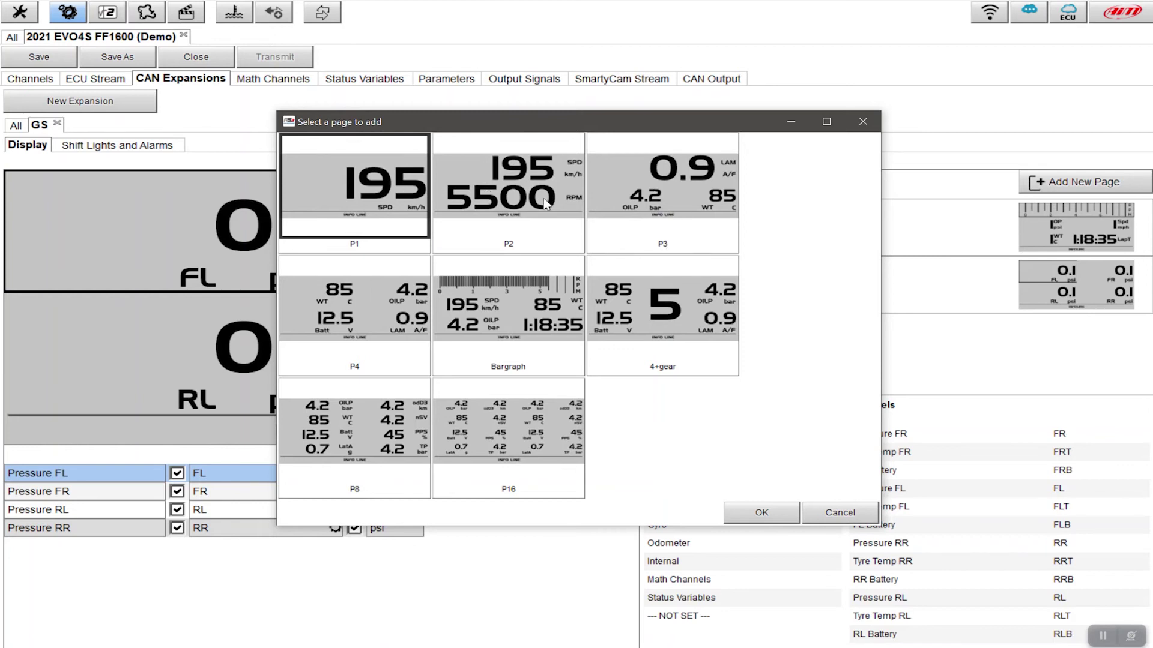
left_click(682, 195)
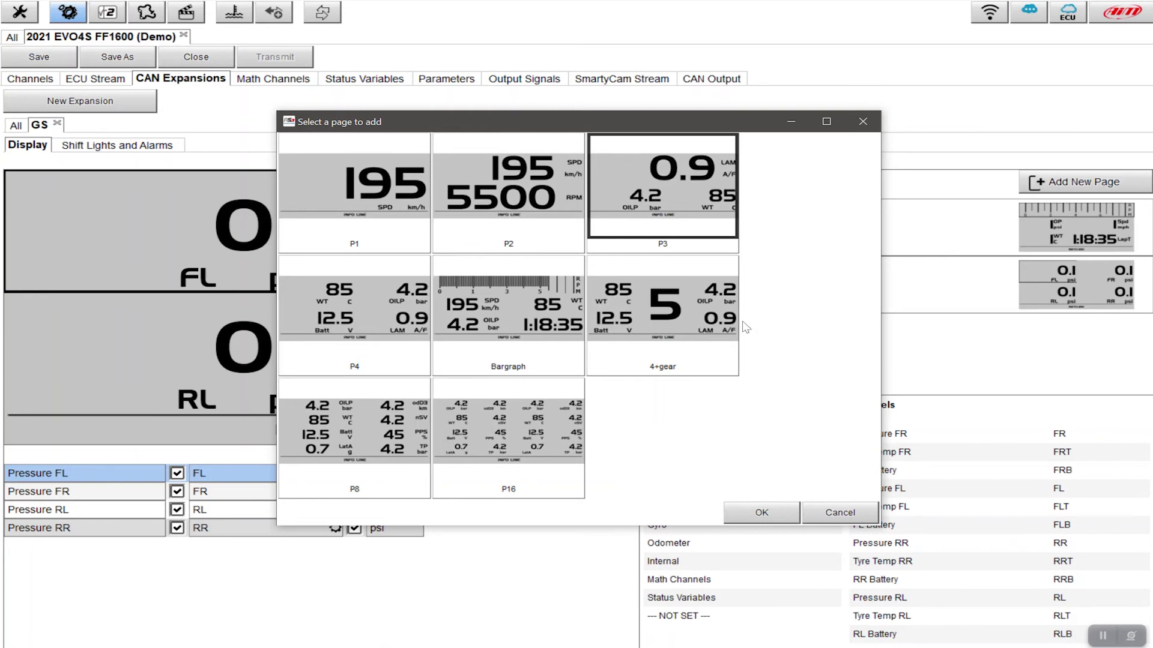
left_click(761, 513)
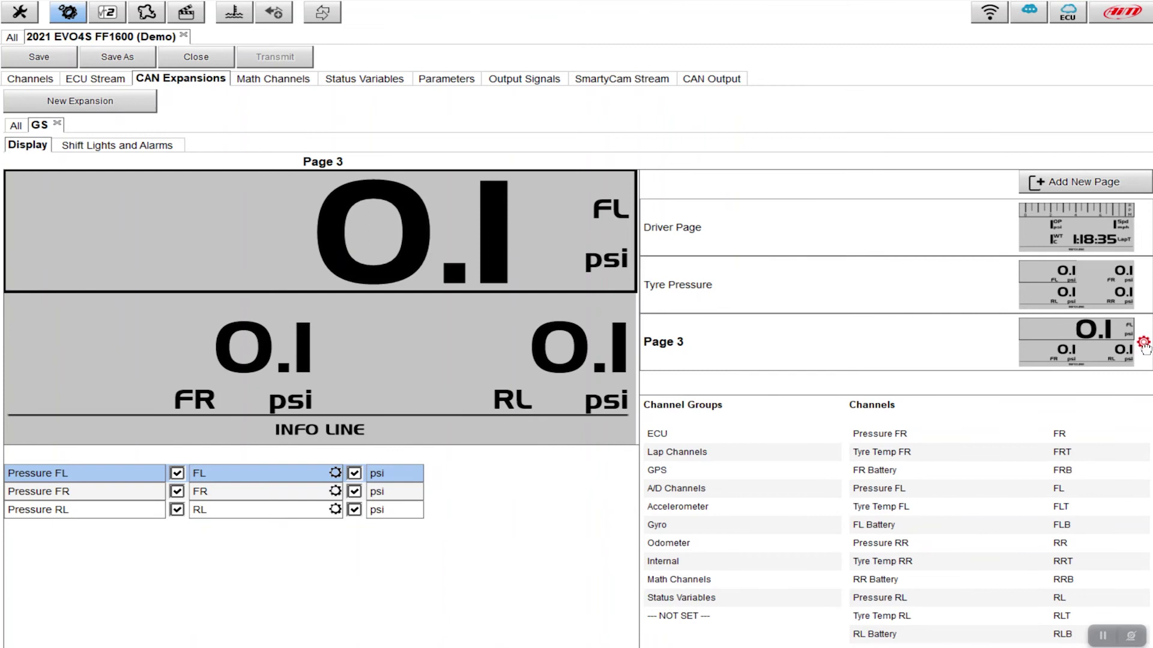
Rename the newly added display page as Brake Bias.
left_click(1145, 347)
type("Brake Bias")
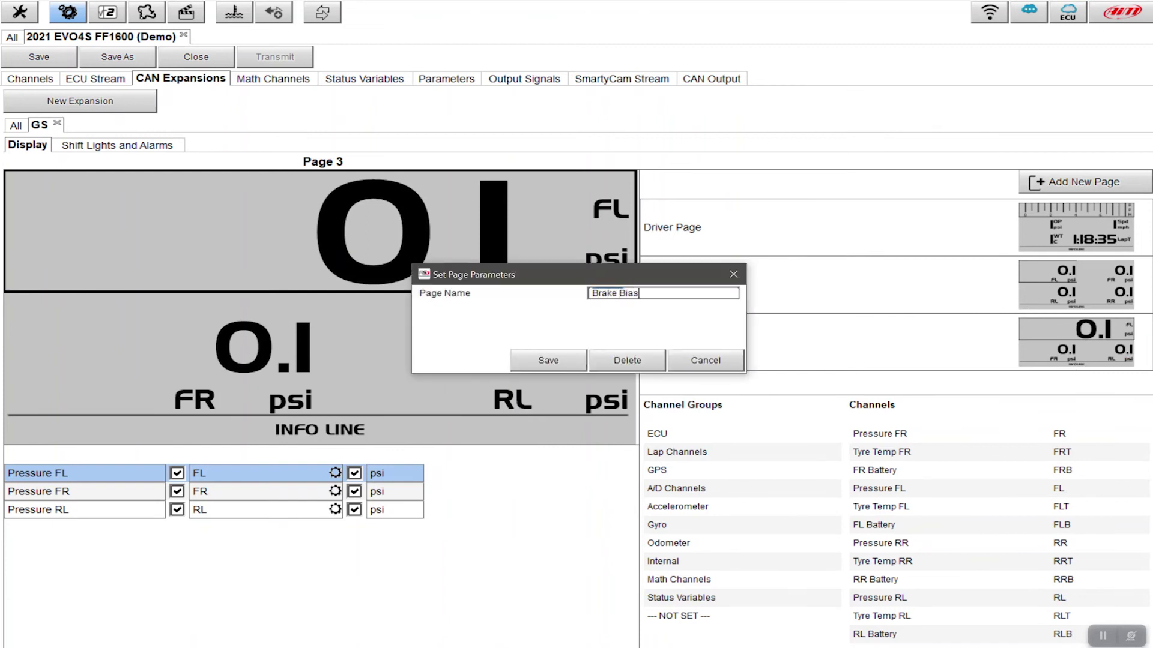
left_click(548, 360)
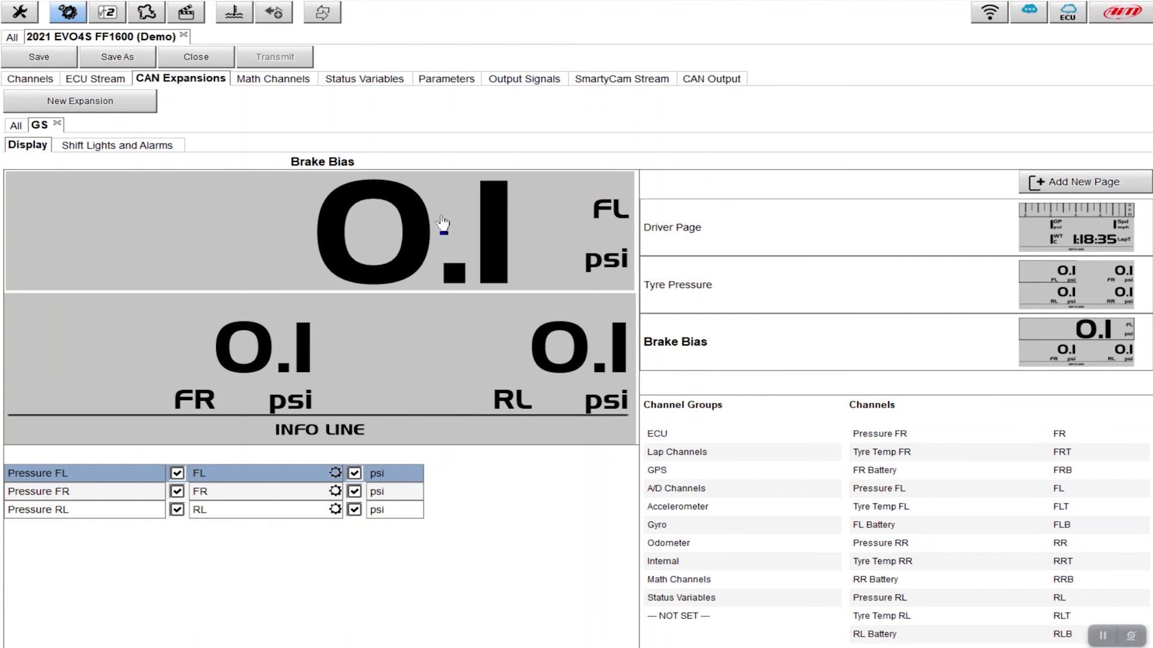
Assign Brake Pr F and Brake Pr R to the page's lower left and right fields and Brake Bias to the large upper field.
left_click(689, 490)
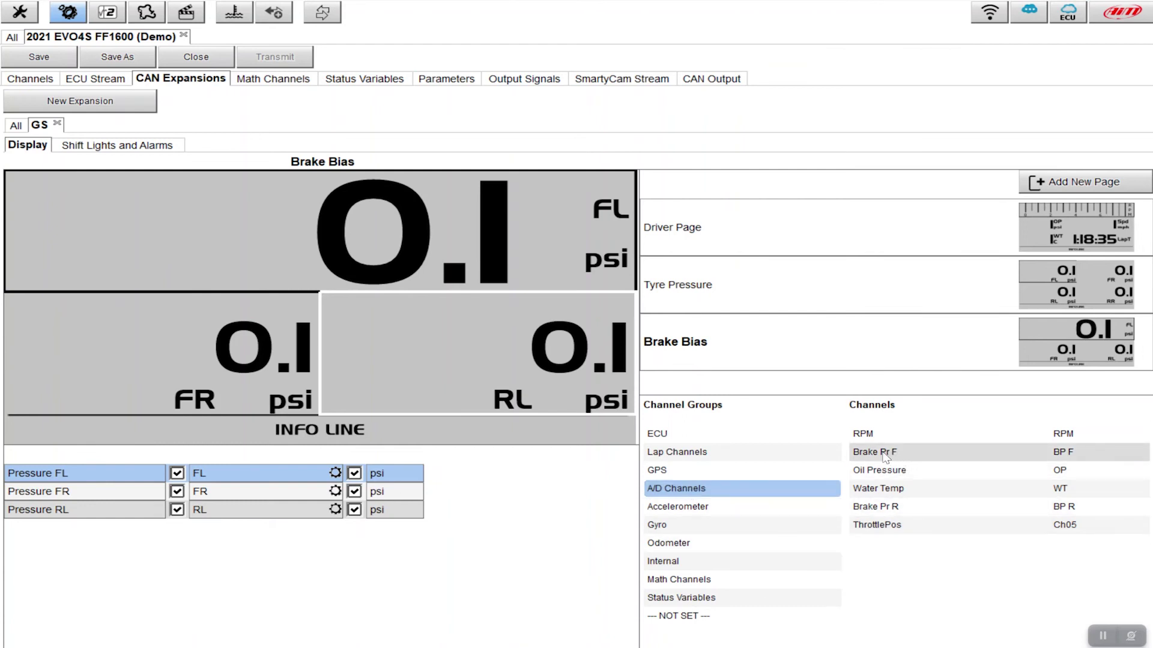
left_click_drag(884, 456, 211, 399)
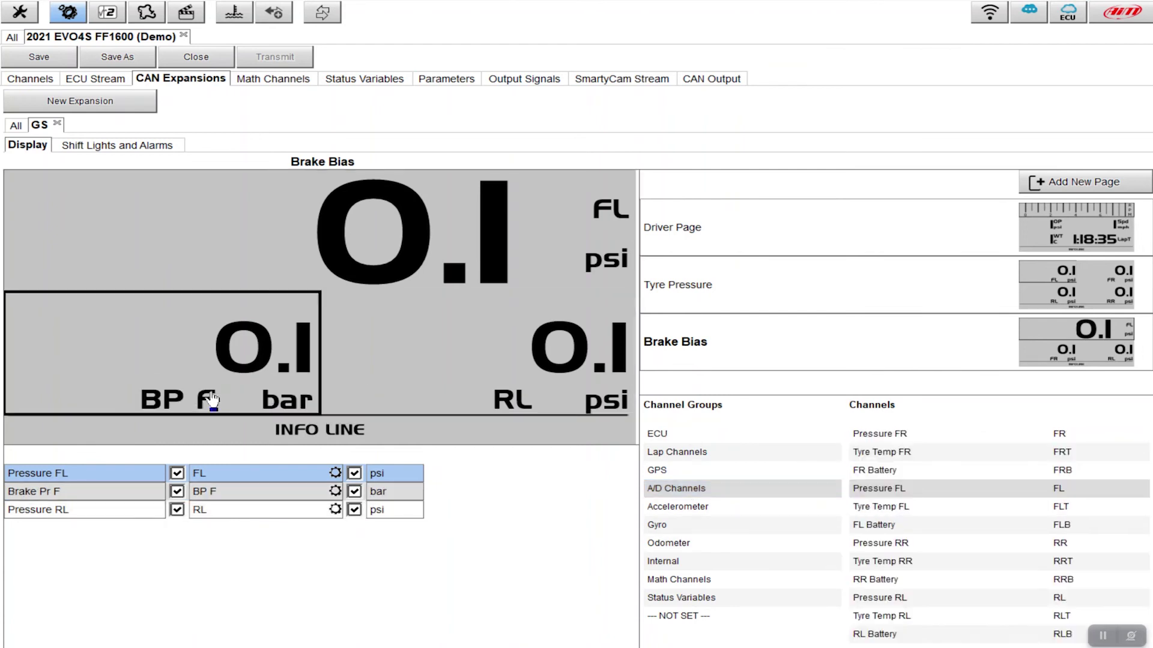
left_click_drag(889, 510, 534, 360)
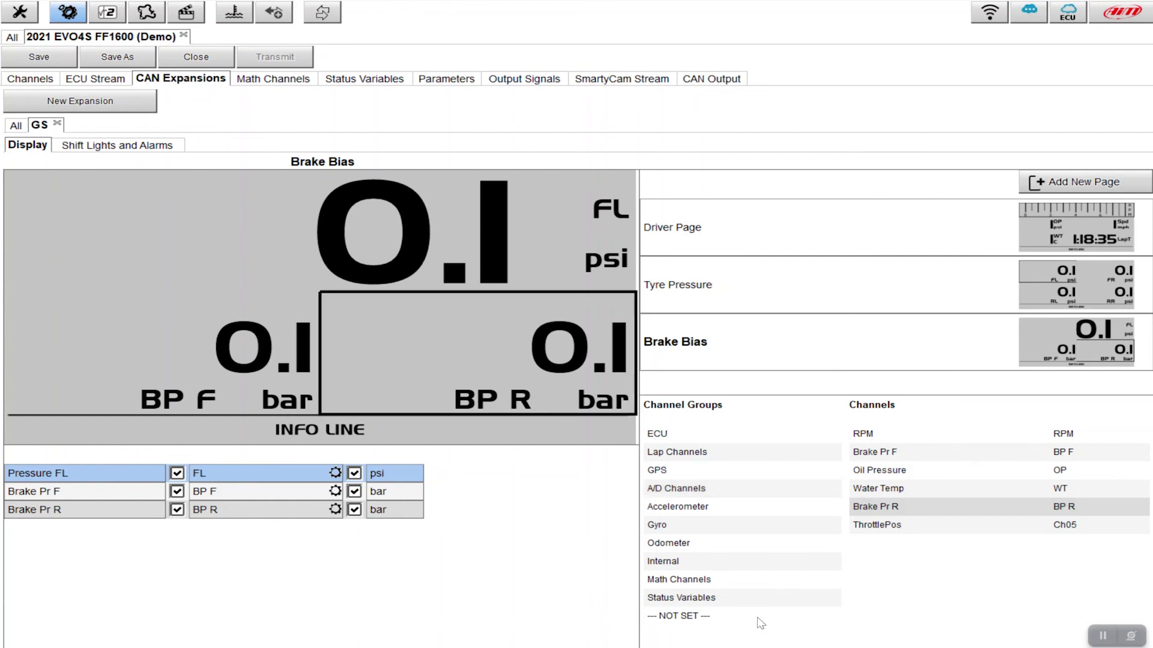
left_click(700, 580)
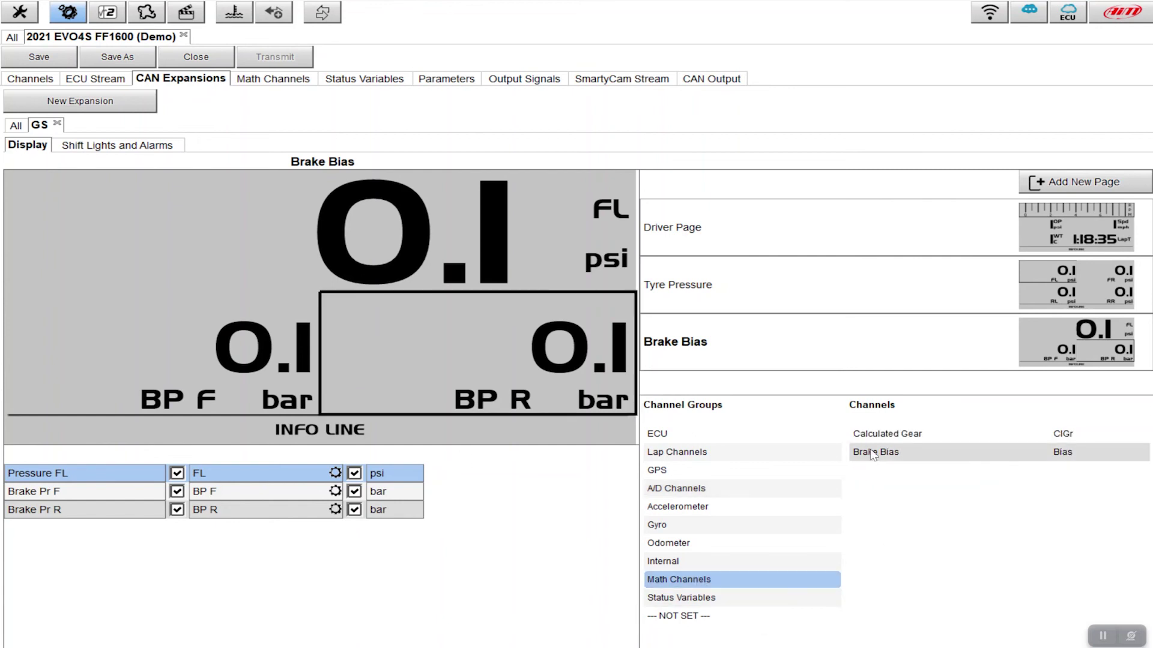
left_click_drag(891, 456, 414, 250)
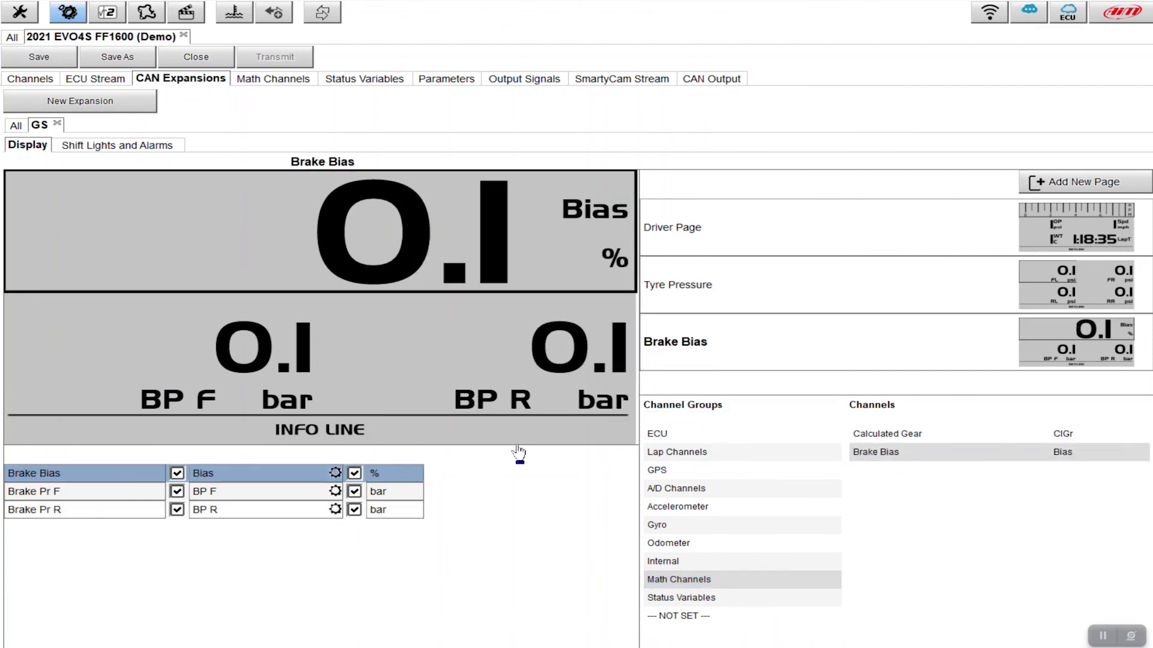